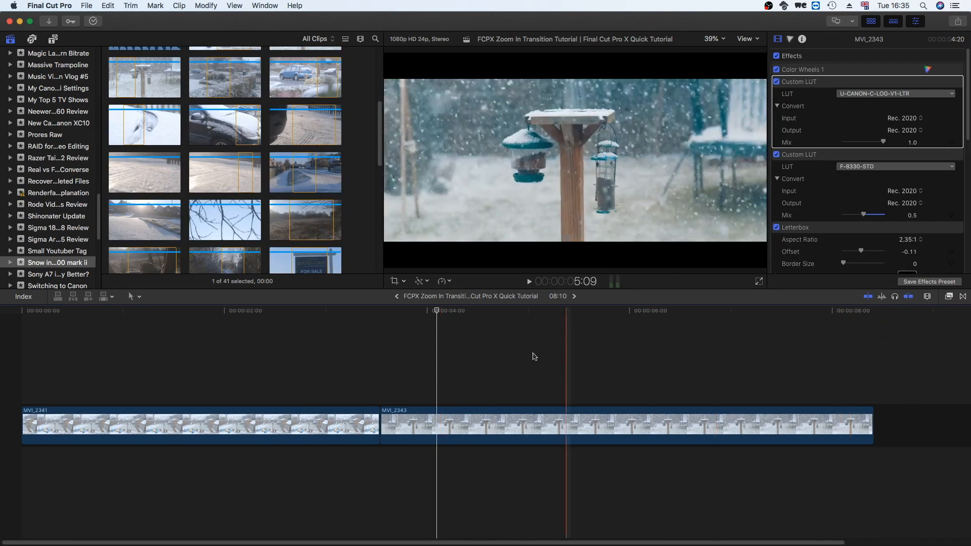
- Add a Scale (All) keyframe at 100% to clip MVI_2341, three frames before the cut to MVI_2343
key("n")
key("n")
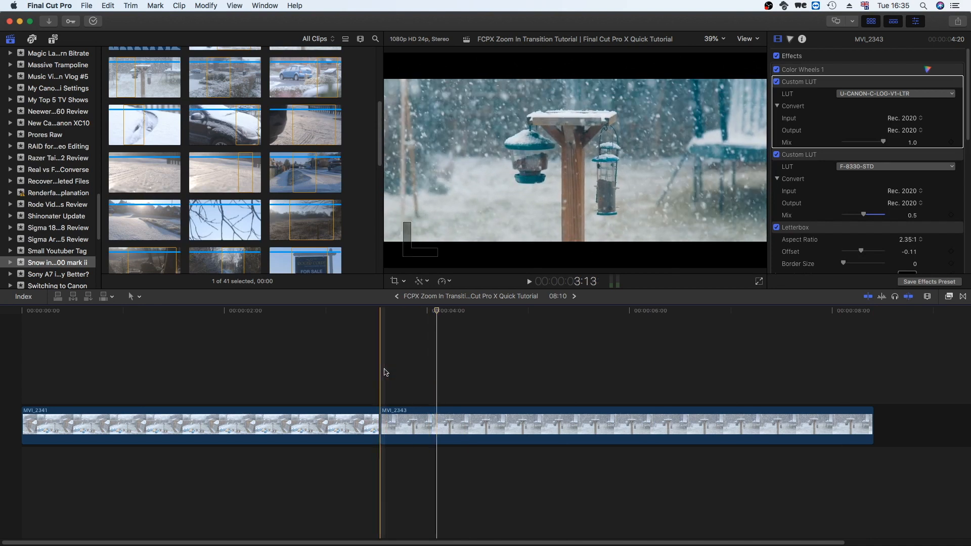
left_click(382, 371)
key("Left")
key("Left")
key("Left")
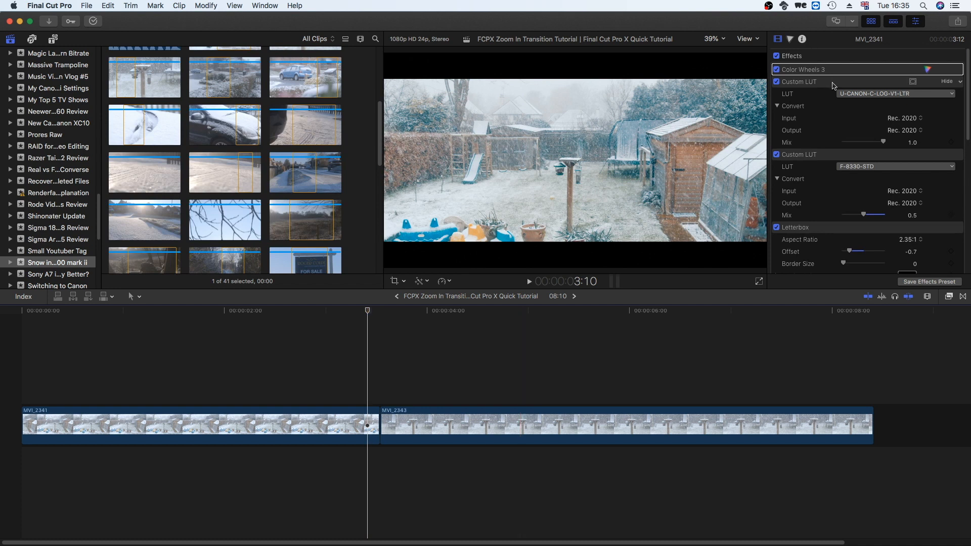
scroll(833, 103, "down", 3)
scroll(839, 150, "up", 1)
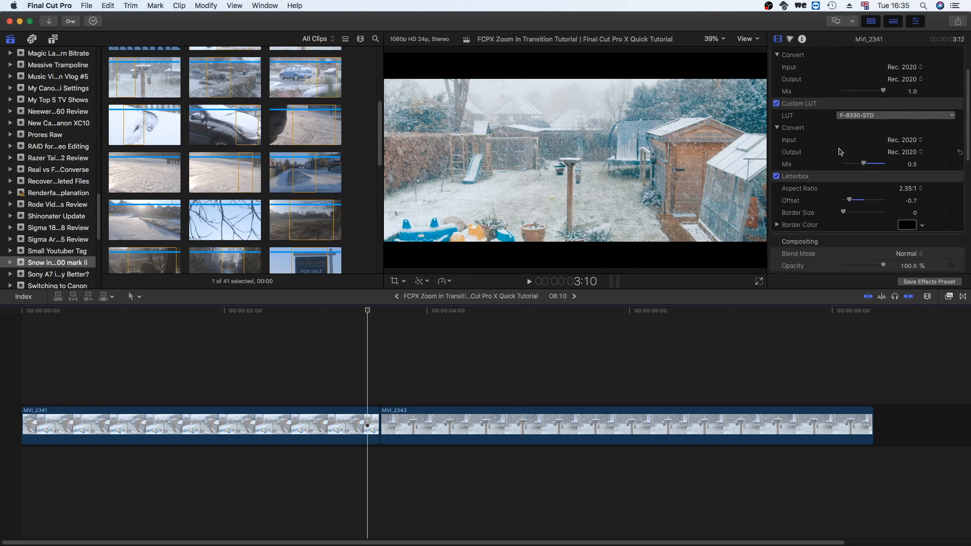
scroll(820, 199, "down", 7)
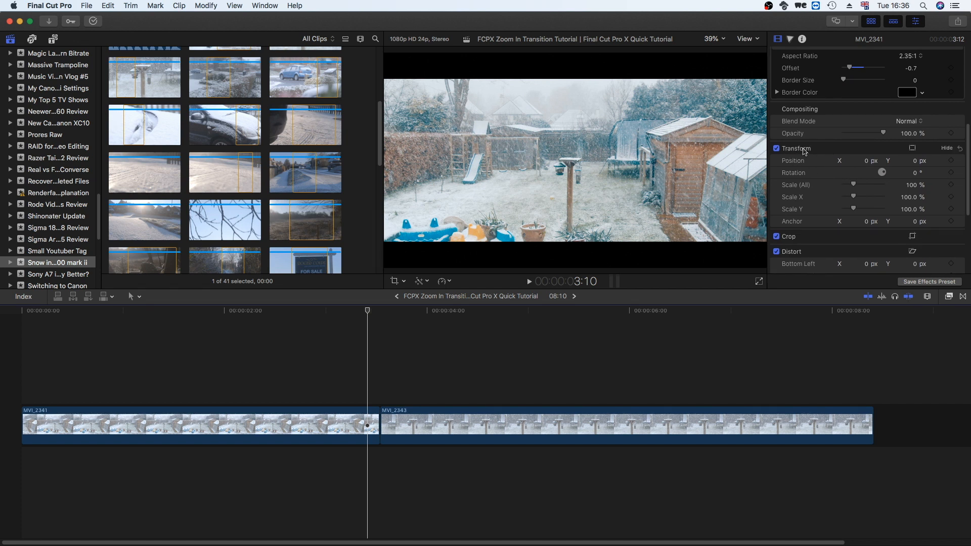
left_click(951, 187)
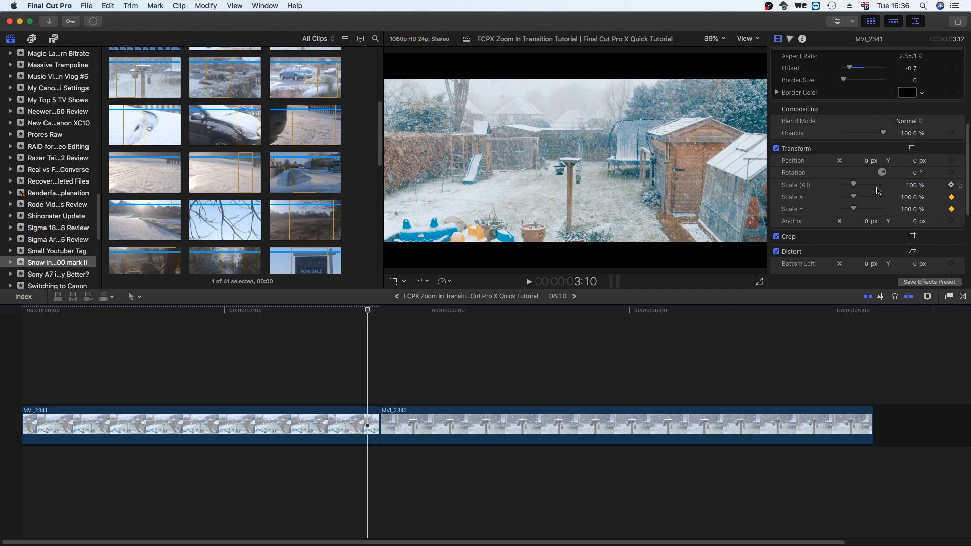
- Set Scale (All) of clip MVI_2341 to 150% with the playhead at the cut
key("Right")
key("Right")
key("Right")
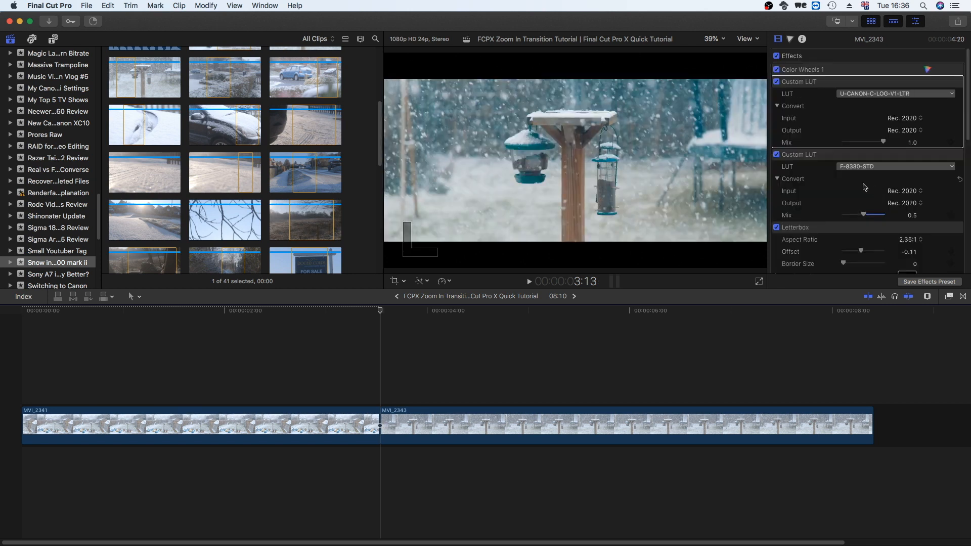
scroll(854, 180, "up", 3)
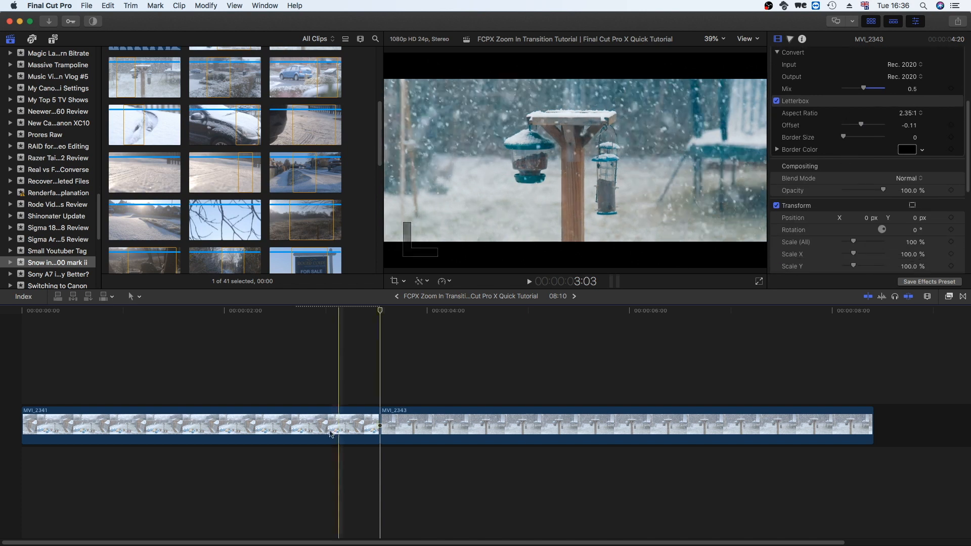
left_click(309, 425)
scroll(843, 225, "down", 5)
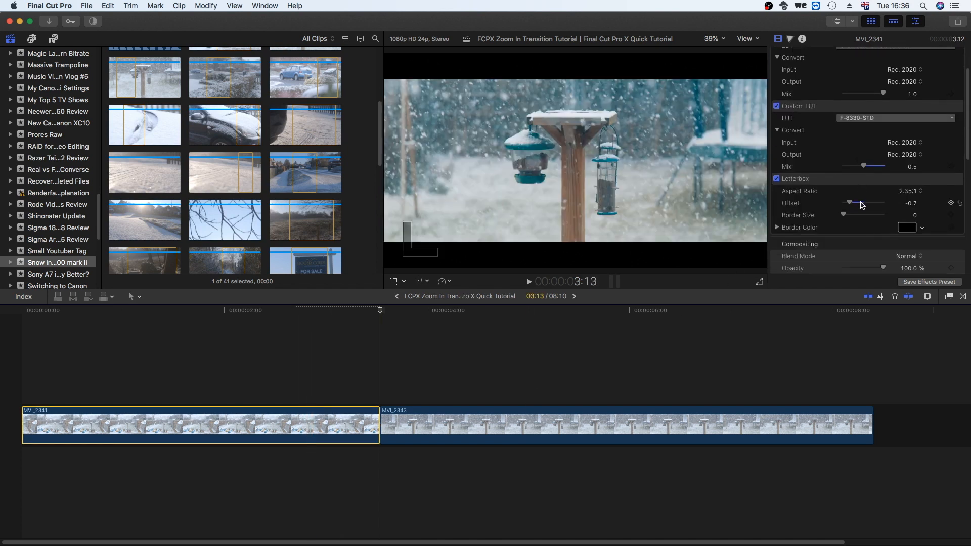
left_click(911, 205)
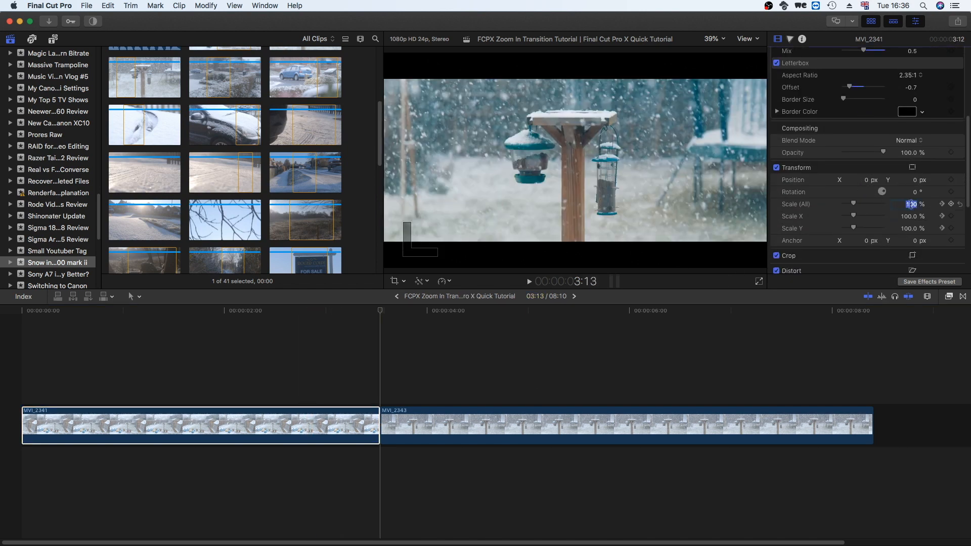
key("BackSpace")
key("Return")
- Play back across the cut to review the scale animation
left_click(332, 377)
key("space")
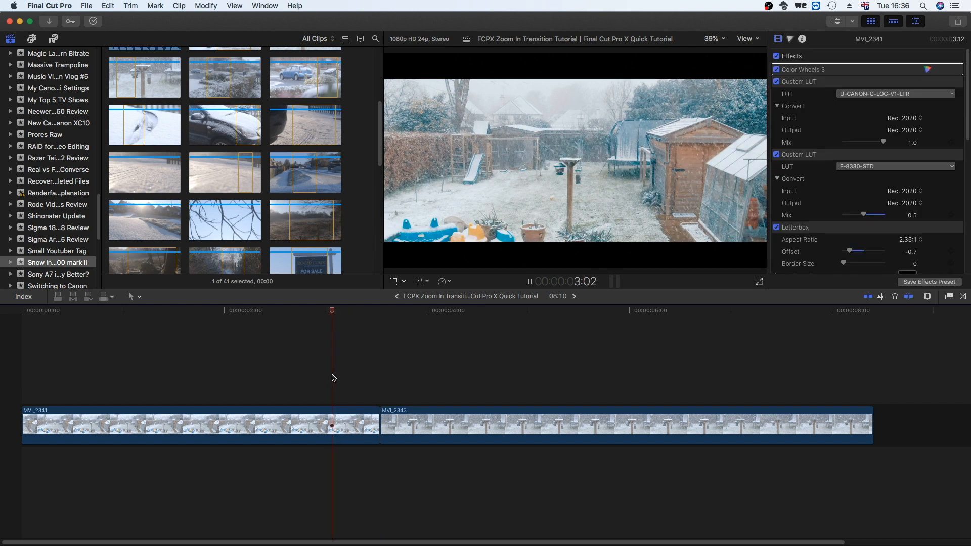
key("space")
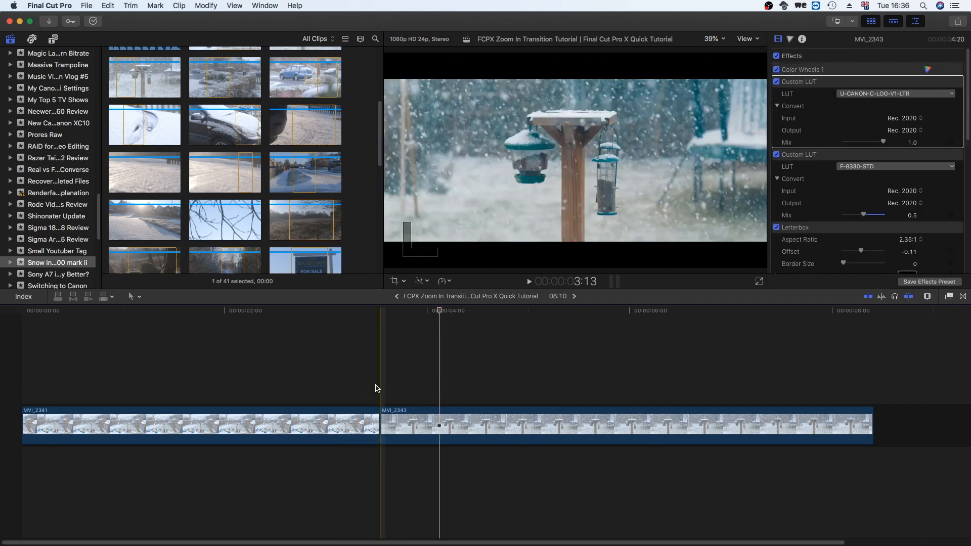
- Find the Zoom effect by searching the video effects for "zoom" and apply it to clip MVI_2341
left_click(380, 389)
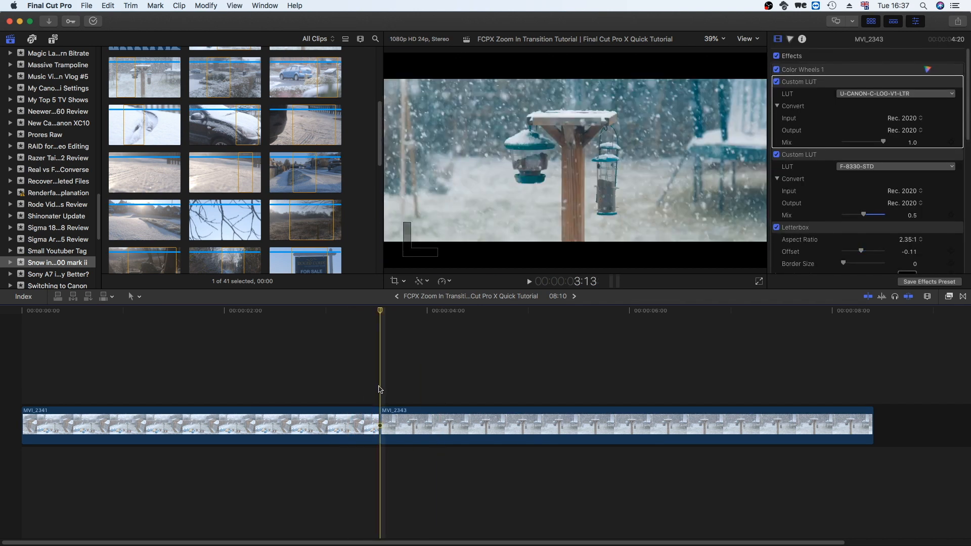
left_click(948, 297)
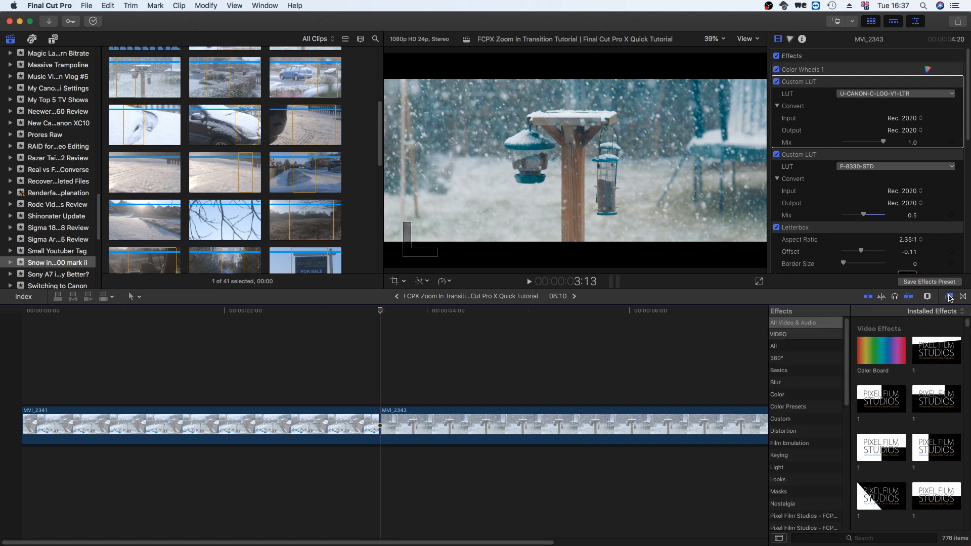
left_click(851, 539)
type("zoom")
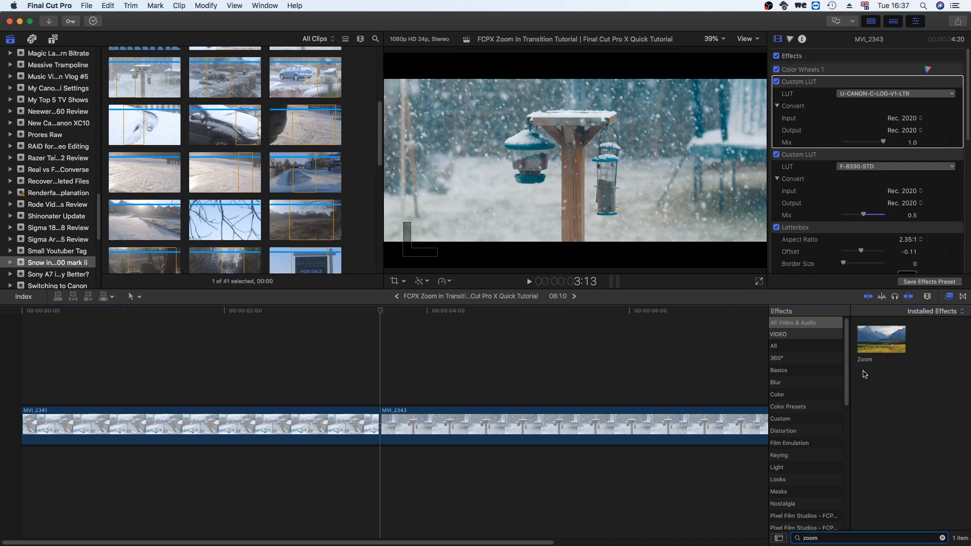
left_click_drag(888, 344, 357, 423)
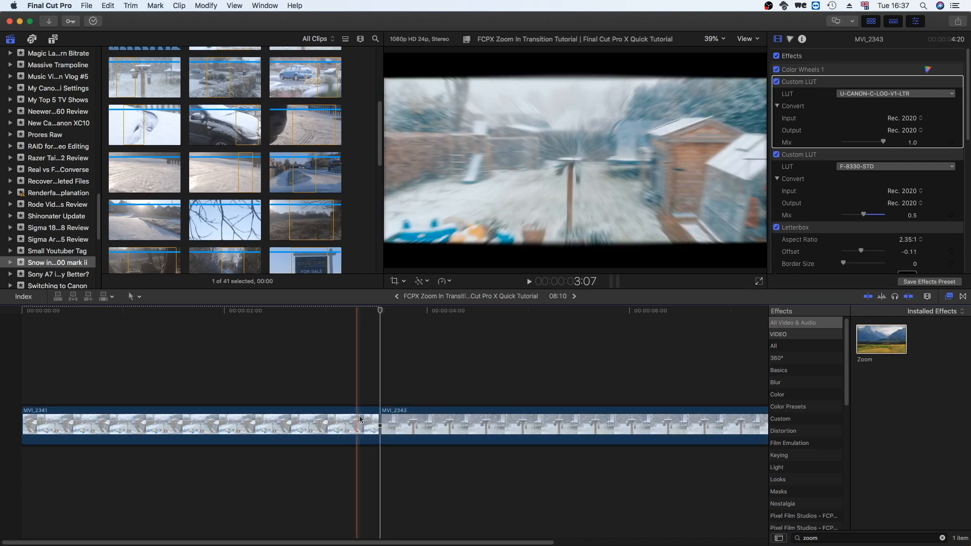
- Set the Zoom effect's Amount on MVI_2341 to 0 and keyframe it three frames before the cut
left_click(328, 425)
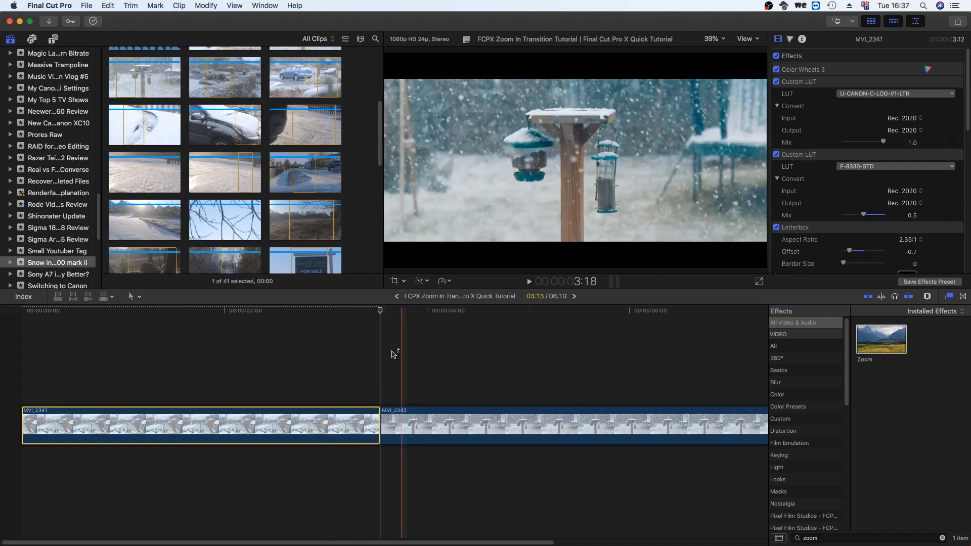
left_click(376, 400)
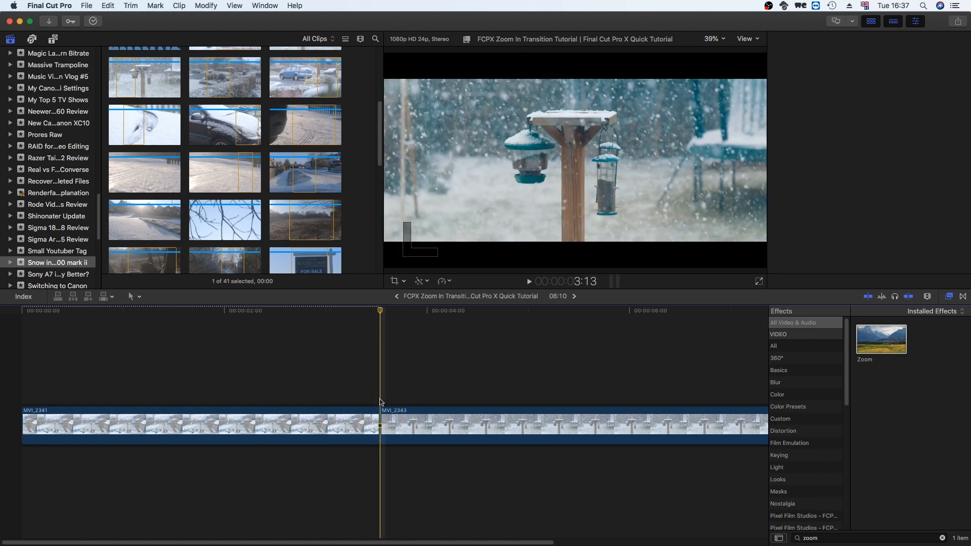
key("Left")
key("Left")
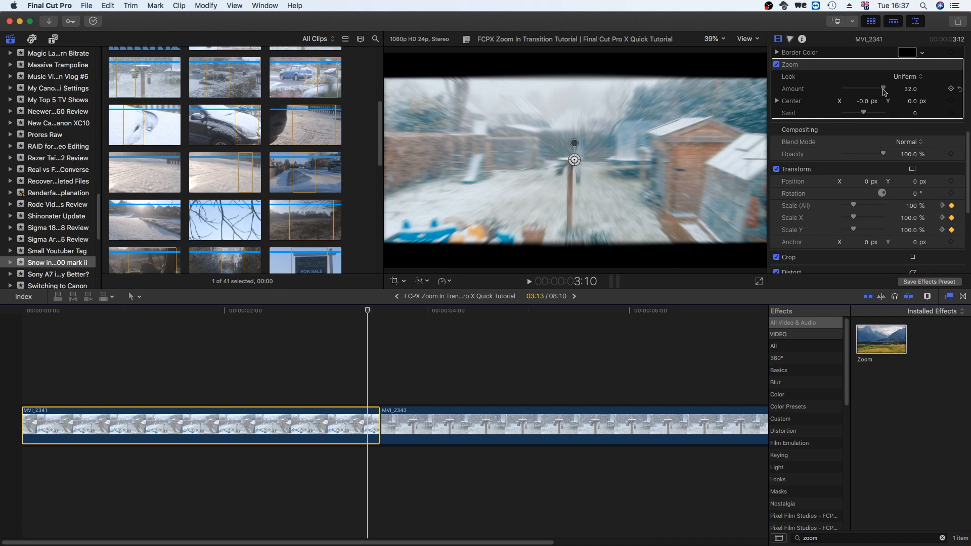
left_click_drag(883, 92, 812, 93)
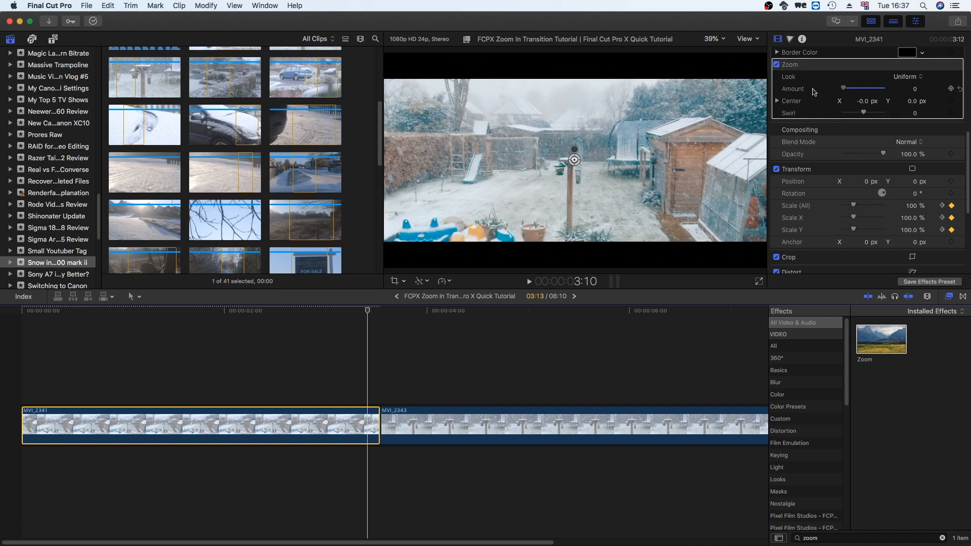
left_click(952, 89)
- Set the Zoom effect's Amount on MVI_2341 to 15 with the playhead at the cut
left_click(430, 364)
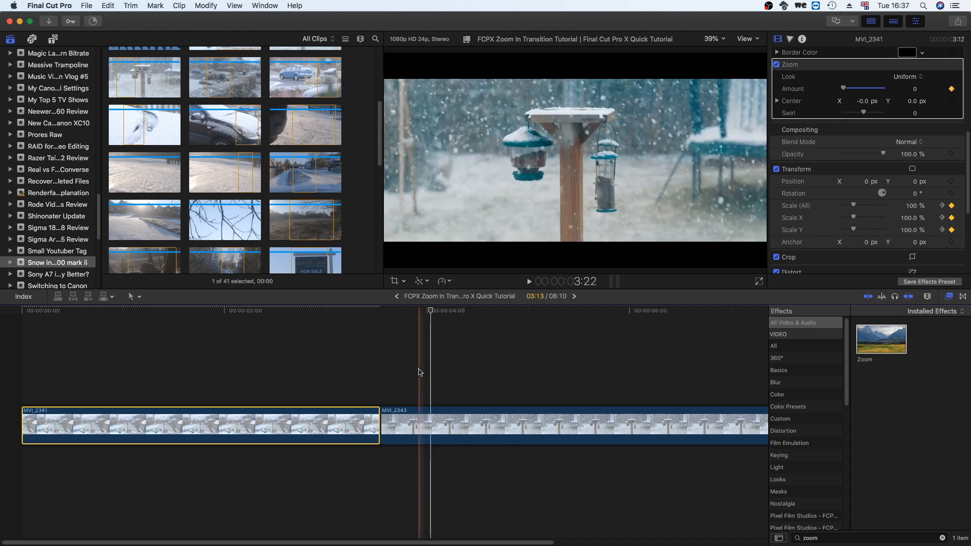
left_click(357, 419)
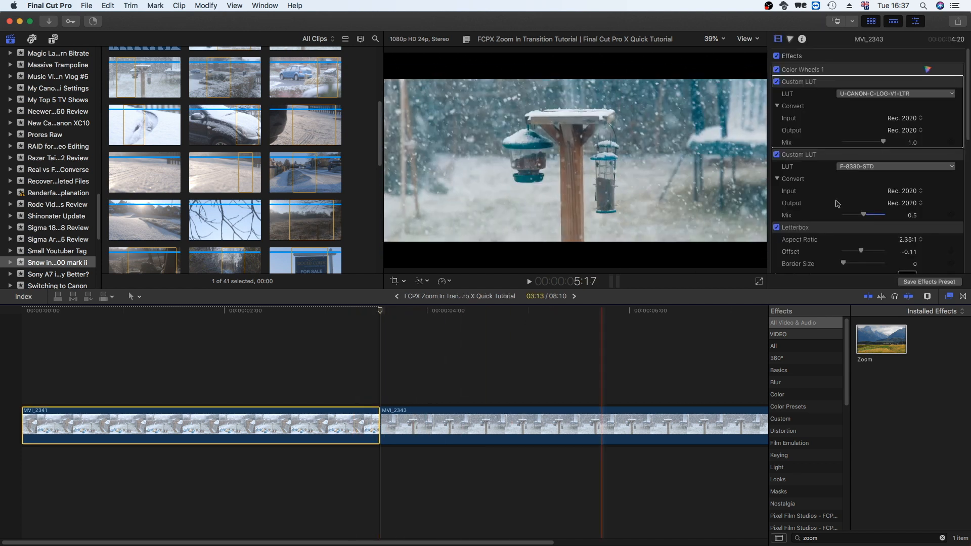
scroll(877, 177, "down", 2)
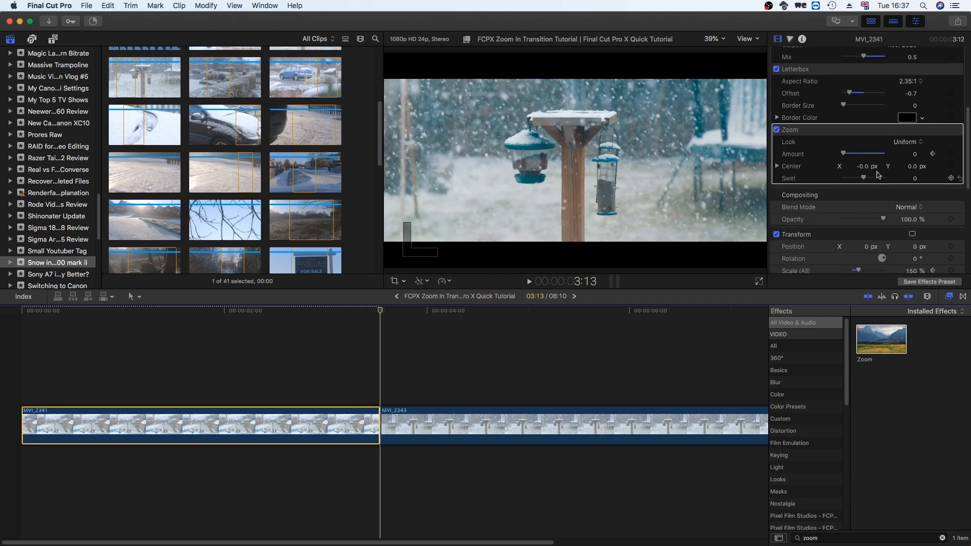
left_click(915, 153)
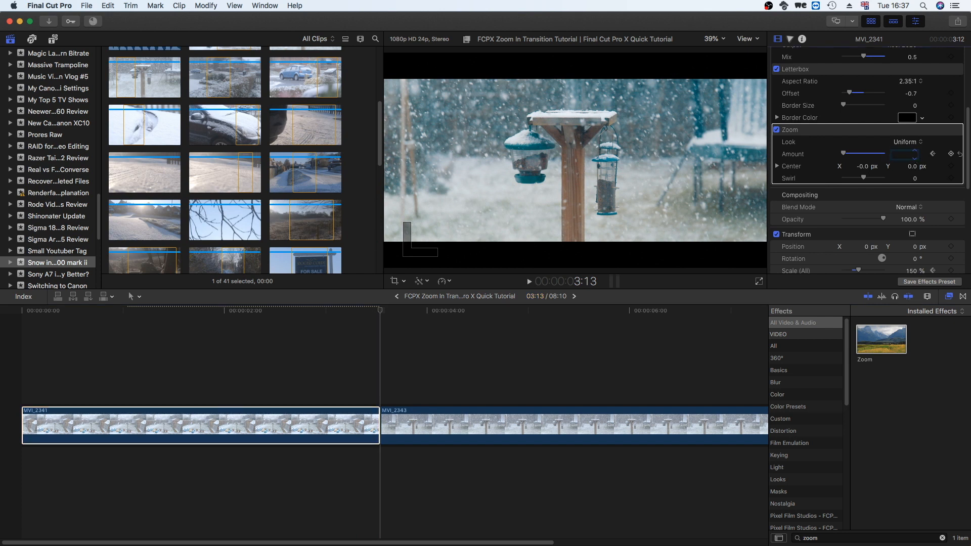
type("4.0")
key("BackSpace")
key("BackSpace")
key("BackSpace")
key("Return")
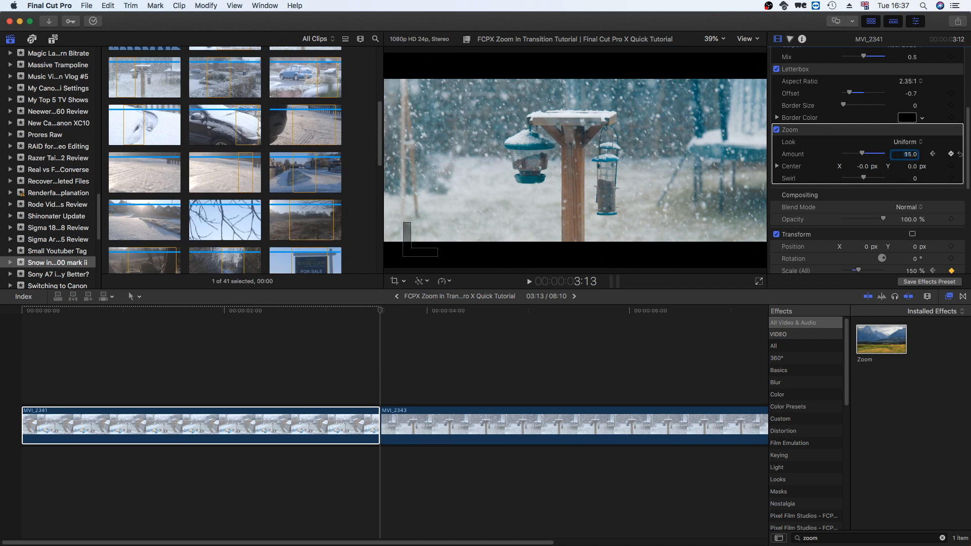
- Play back across the cut to review the scale animation combined with the zoom blur
left_click(298, 379)
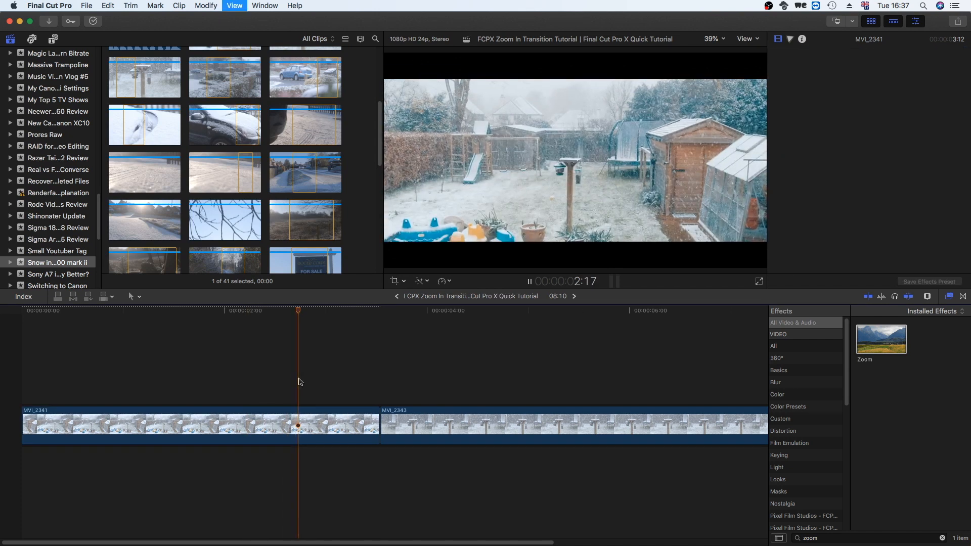
key("space")
left_click(284, 382)
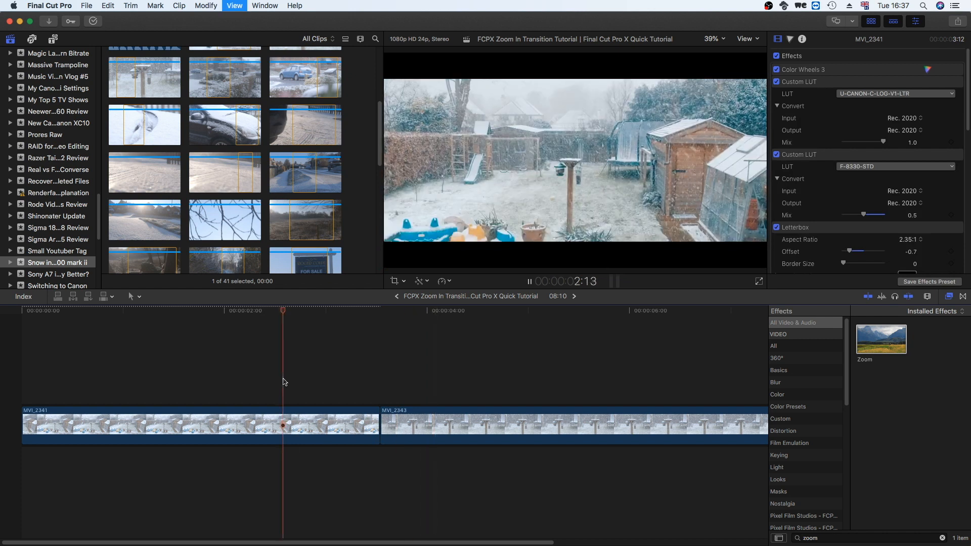
key("space")
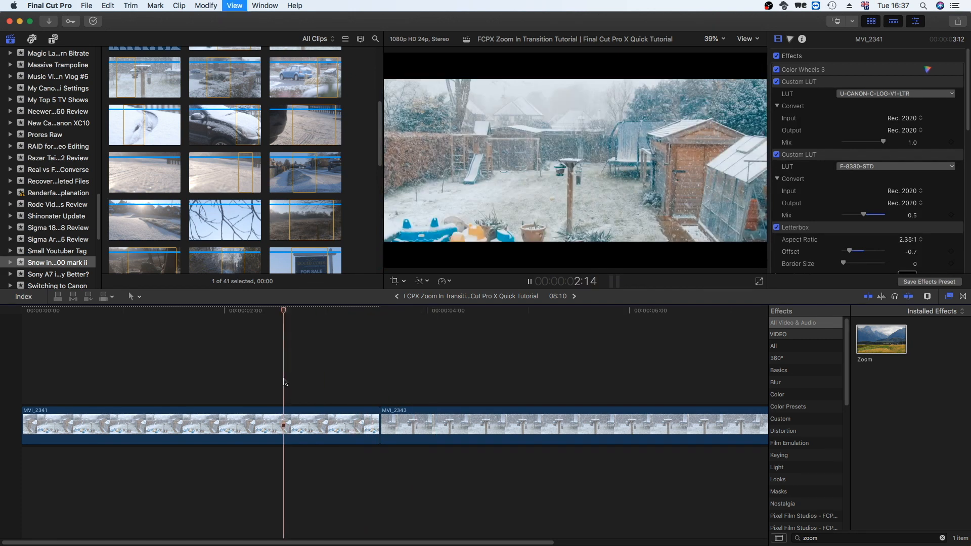
key("space")
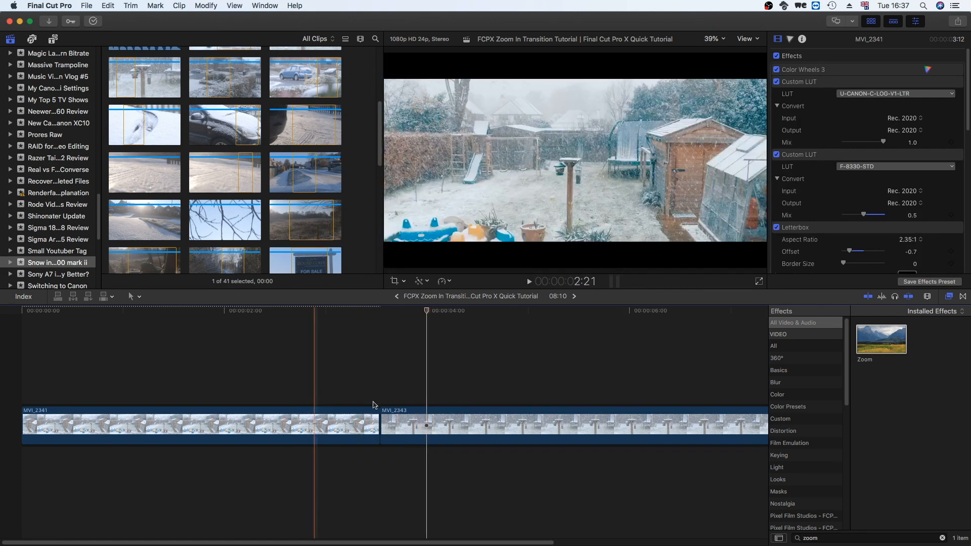
- Set the Zoom effect's Amount on MVI_2341 to 20 with the playhead at the cut
left_click(380, 401)
left_click(360, 427)
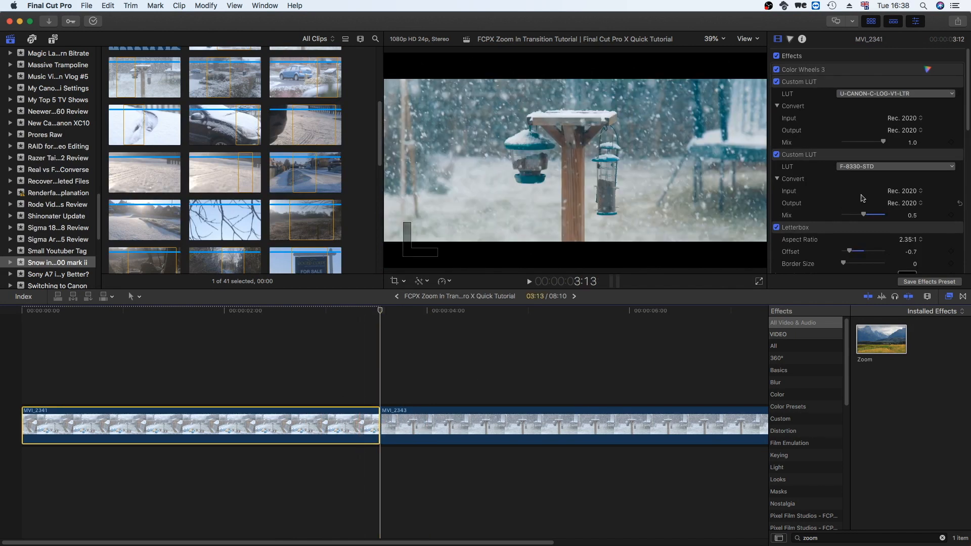
scroll(903, 180, "down", 5)
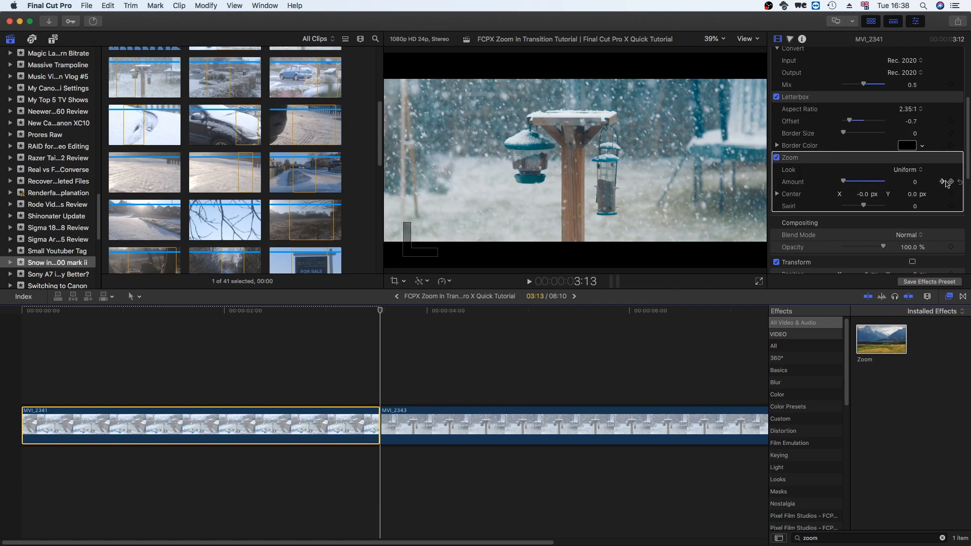
key("Left")
key("Right")
left_click(913, 182)
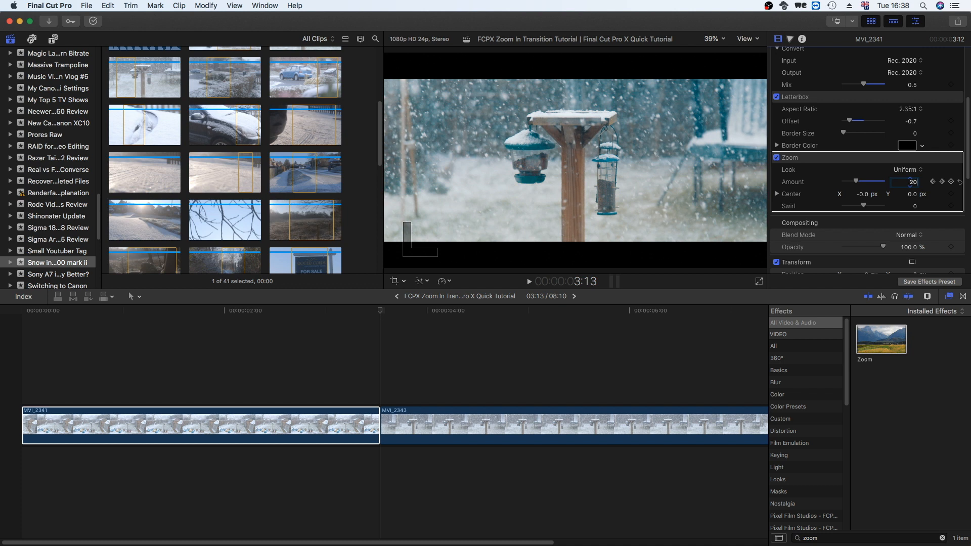
key("Return")
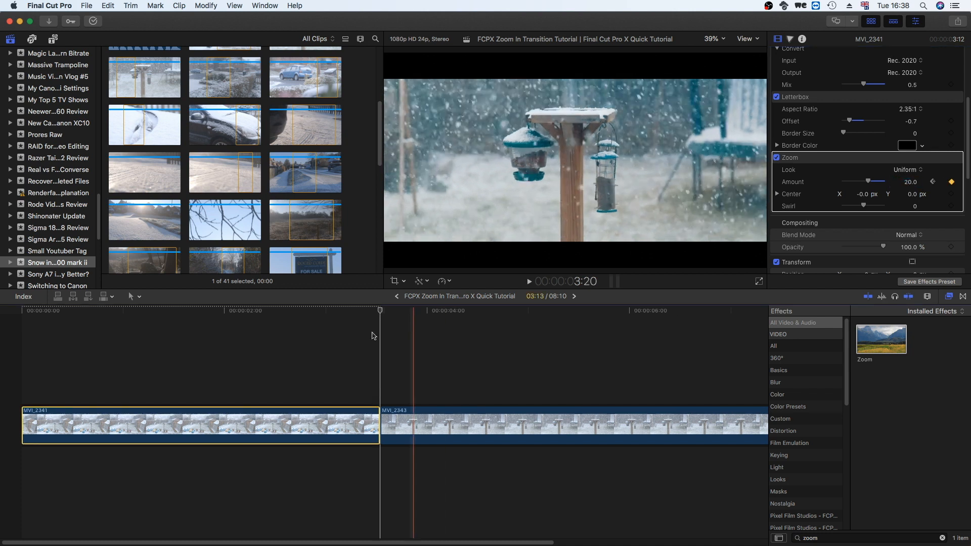
- Play back the transition again to check the new blur amount, and select clip MVI_2341
left_click(285, 354)
key("space")
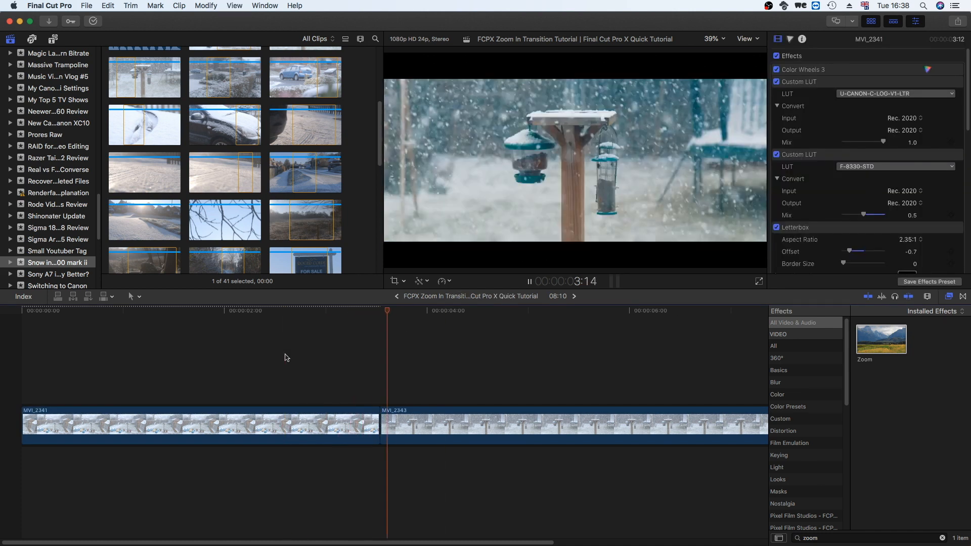
key("space")
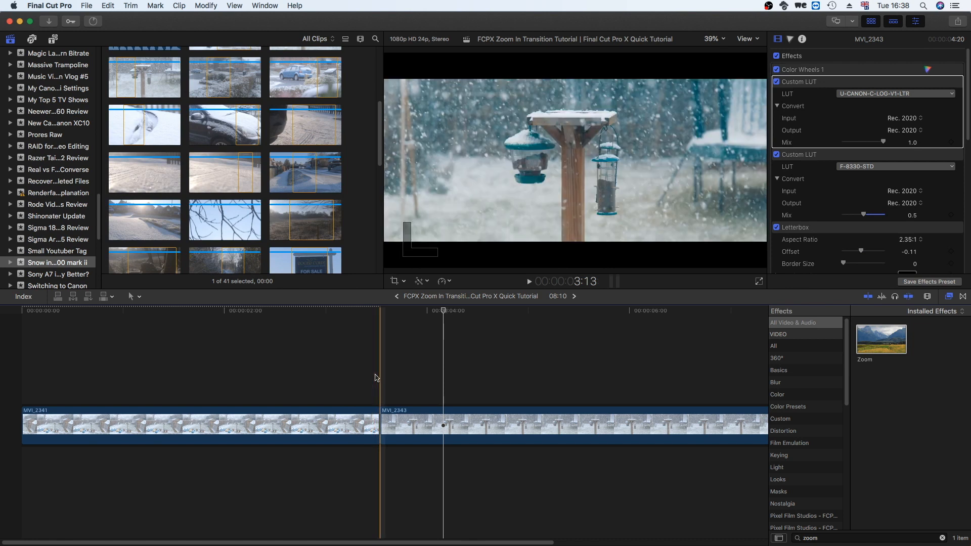
left_click(293, 427)
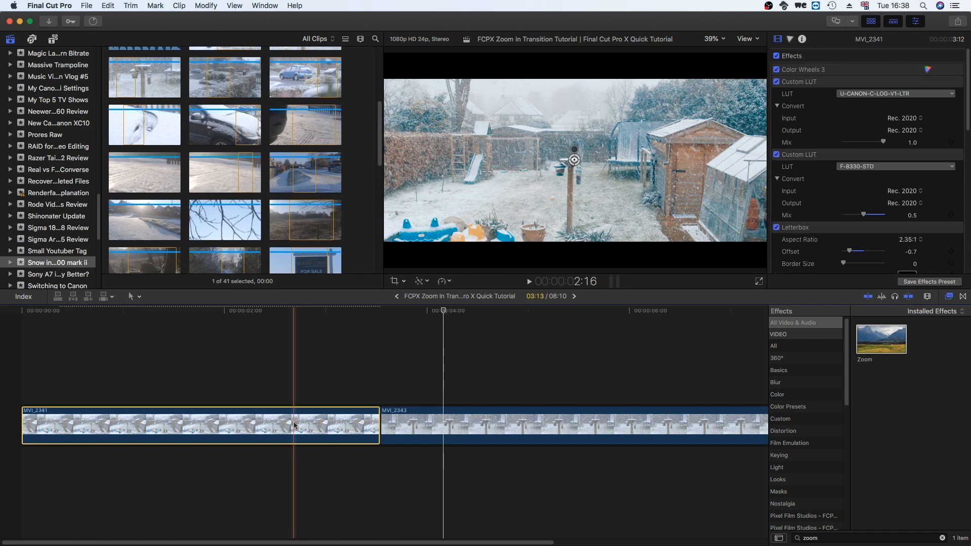
- Turn MVI_2341 into a compound clip with the default name, and paste only the copied Letterbox effect onto it
key("alt+g")
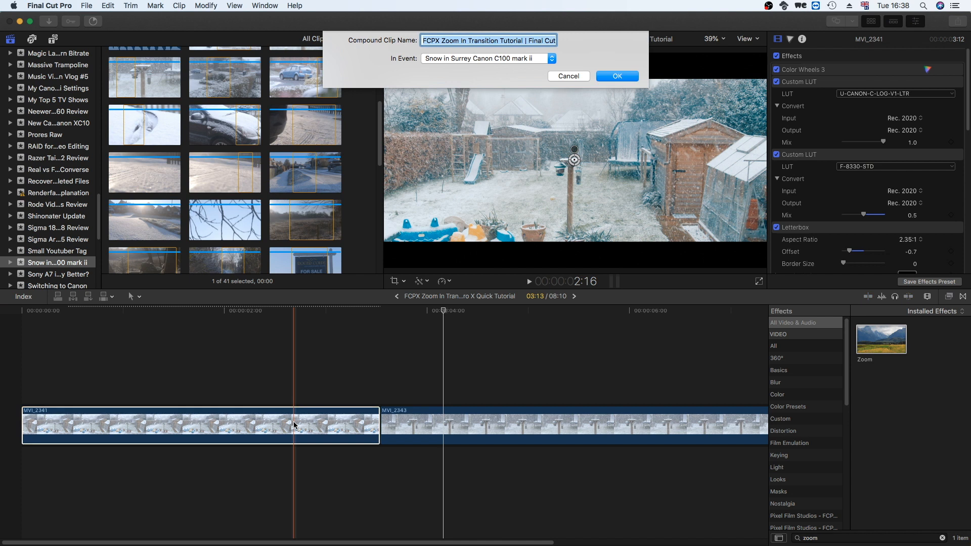
key("Return")
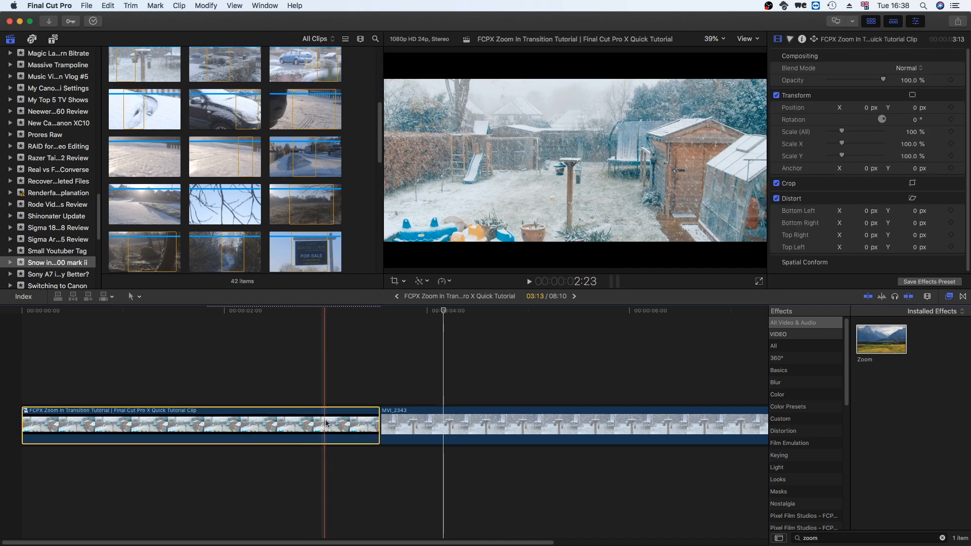
key("super+shift+v")
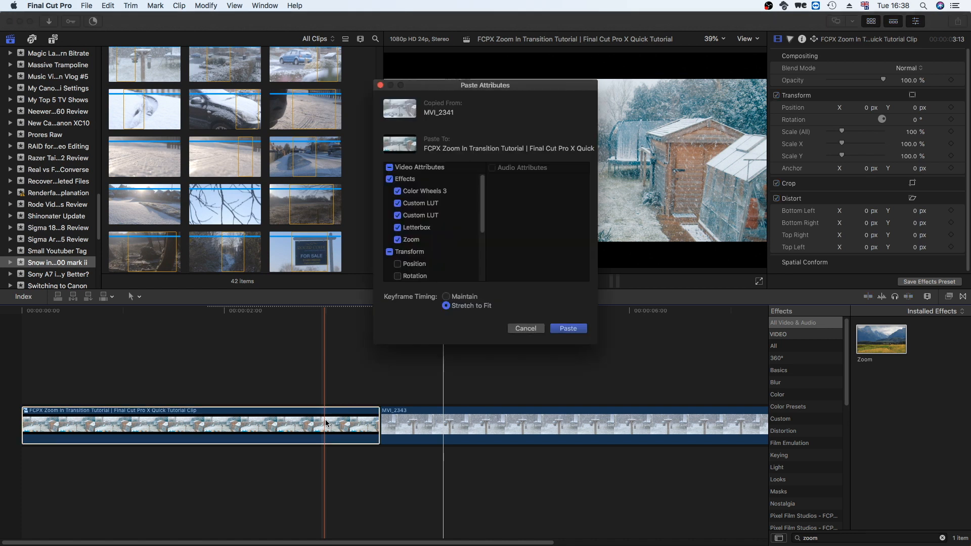
left_click(389, 179)
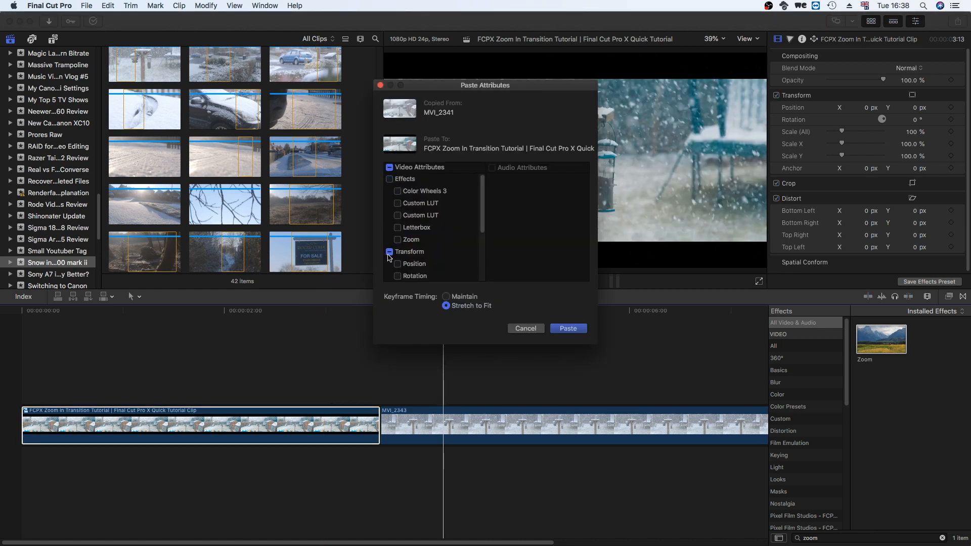
scroll(397, 243, "down", 2)
left_click(389, 231)
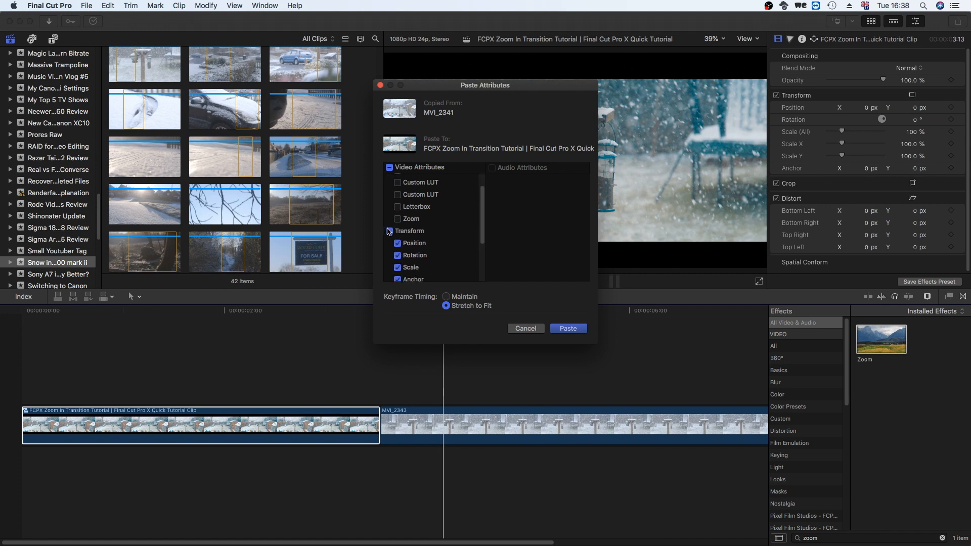
left_click(390, 233)
scroll(396, 235, "up", 2)
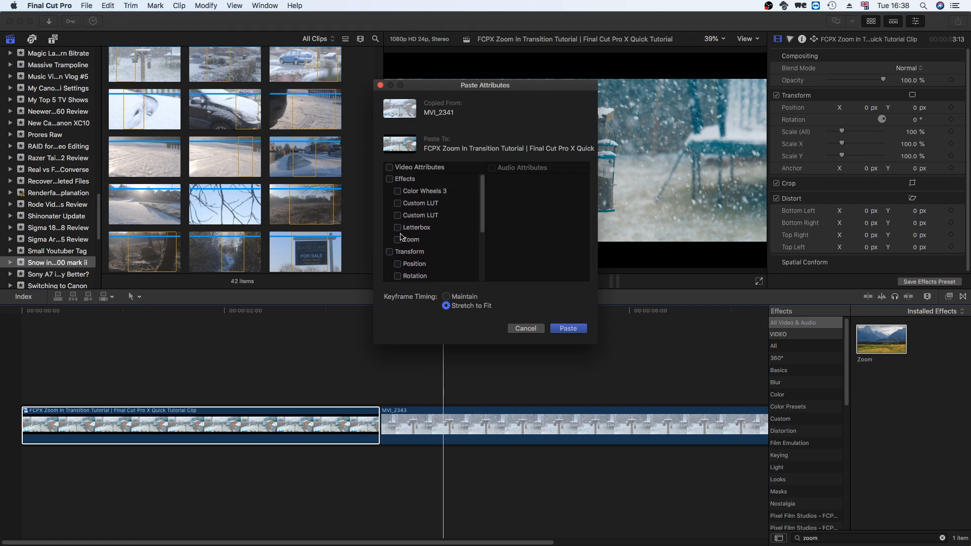
left_click(398, 228)
left_click(567, 328)
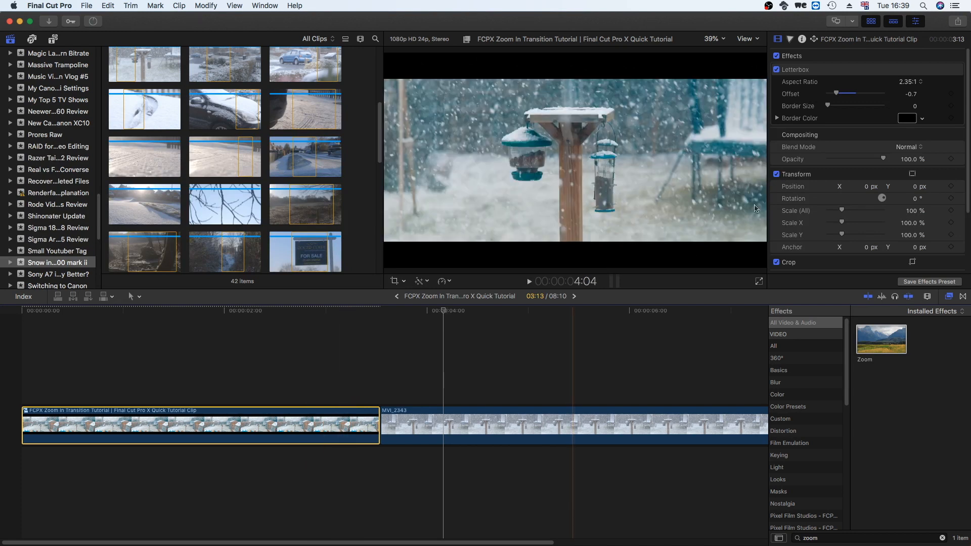
- Set the Letterbox Offset on the compound clip to 0
left_click(912, 94)
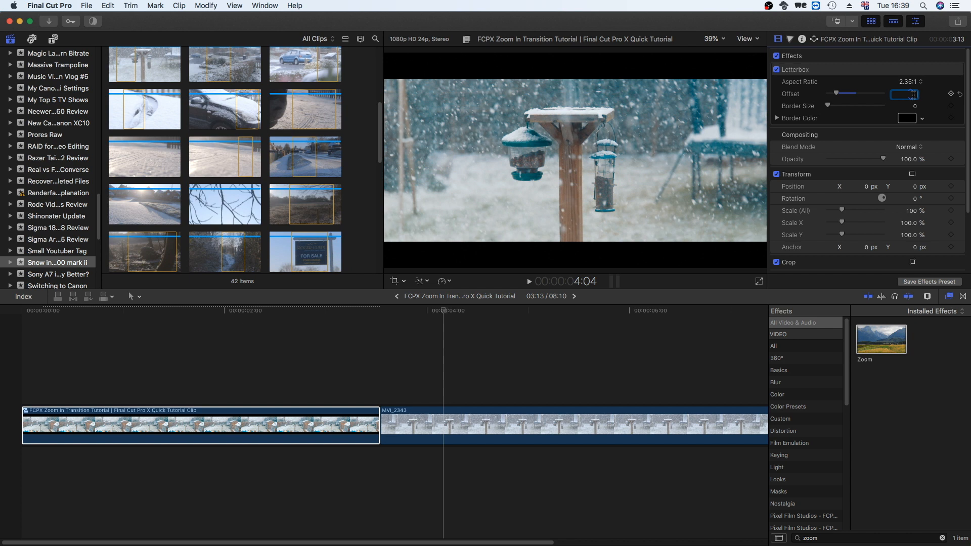
type("0")
key("Return")
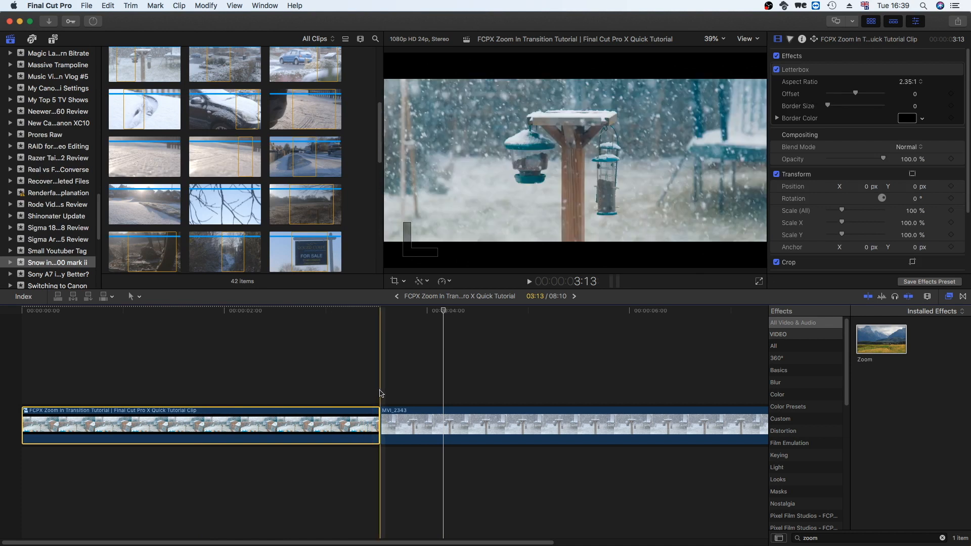
- Play back several times across the cut between the compound clip and MVI_2343 to review the transition
key("space")
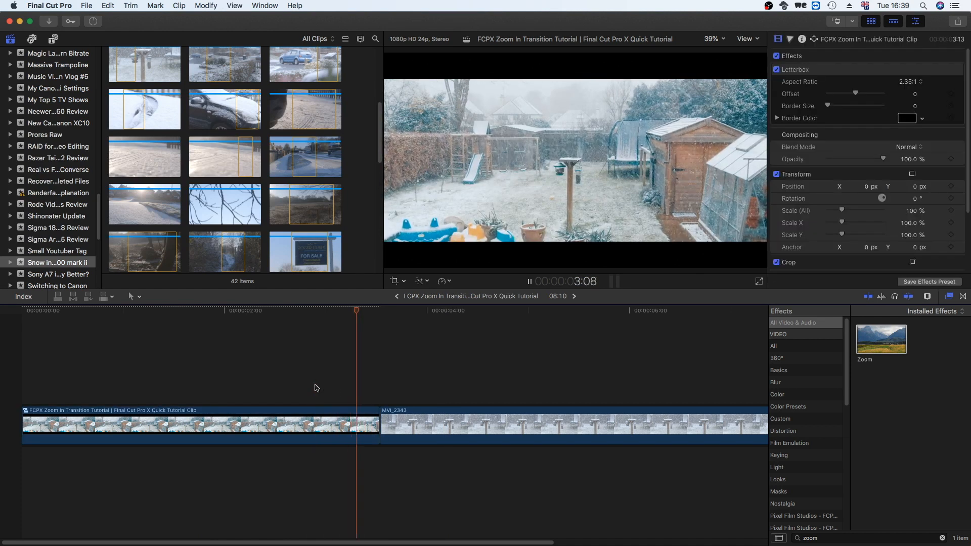
key("space")
key("space")
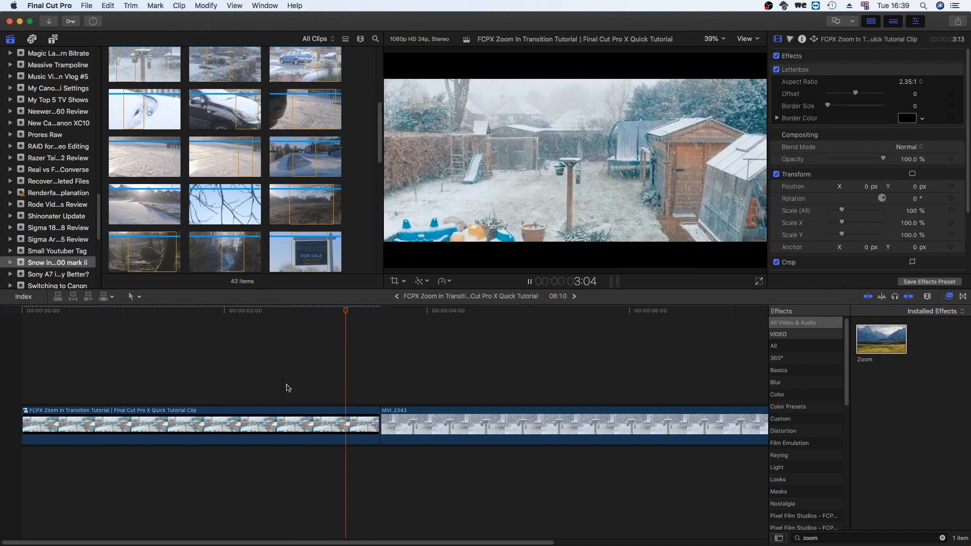
key("space")
key("space")
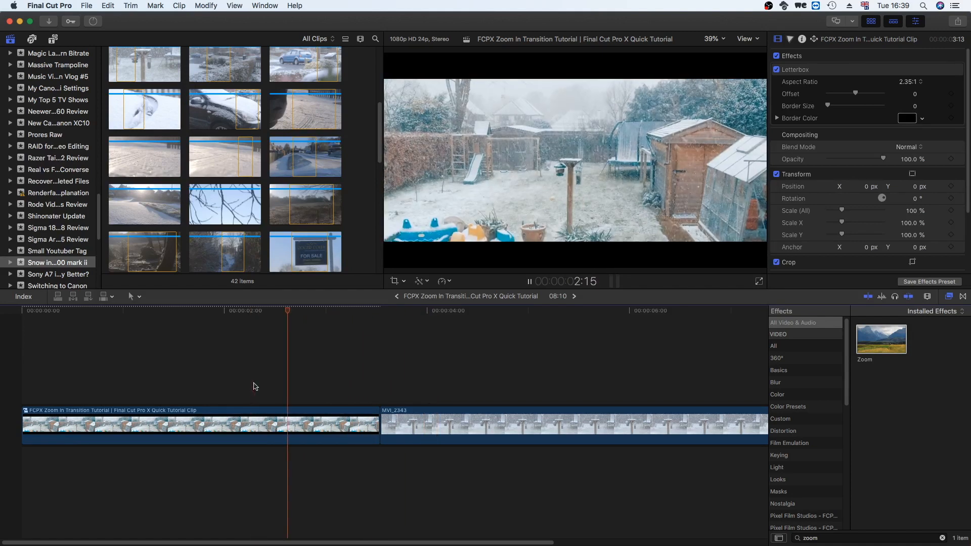
key("space")
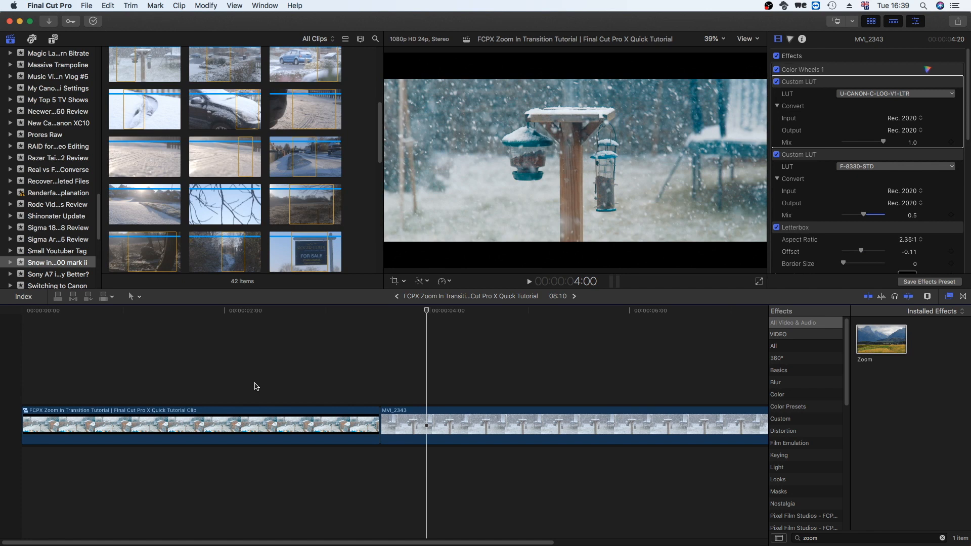
- Copy the WSH-medium-dowel-short-whoosh sound from the Snow in Surrey project and paste it into the tutorial project at 3:10, just before the cut
left_click(396, 296)
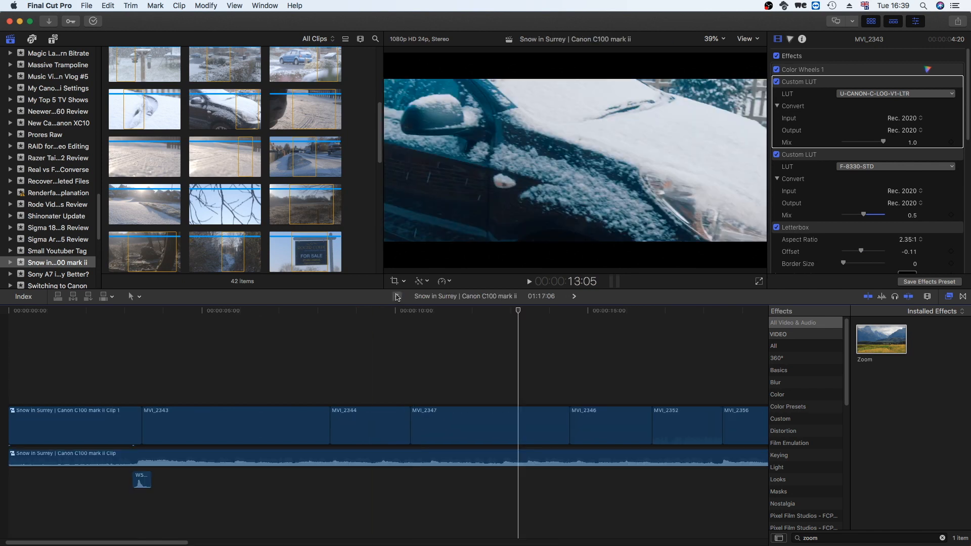
left_click(141, 479)
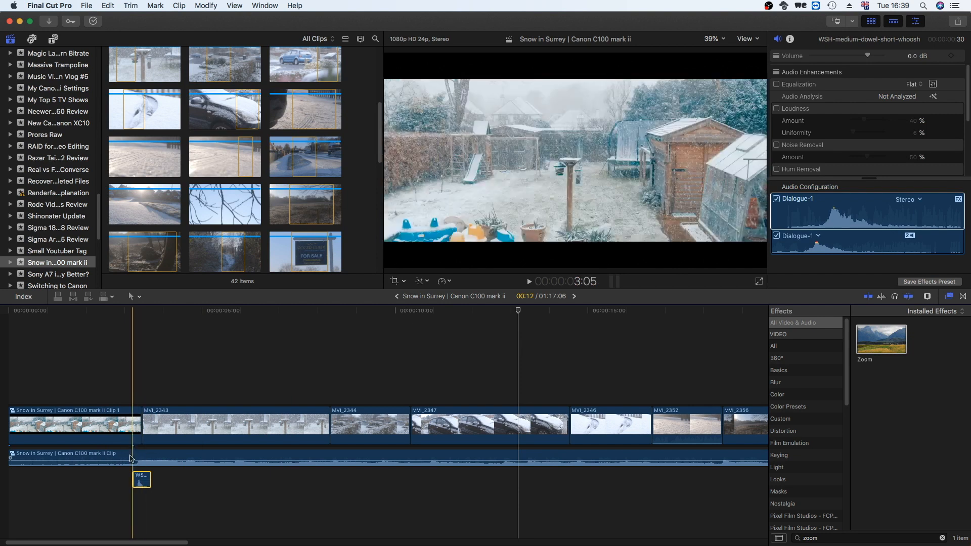
left_click(575, 296)
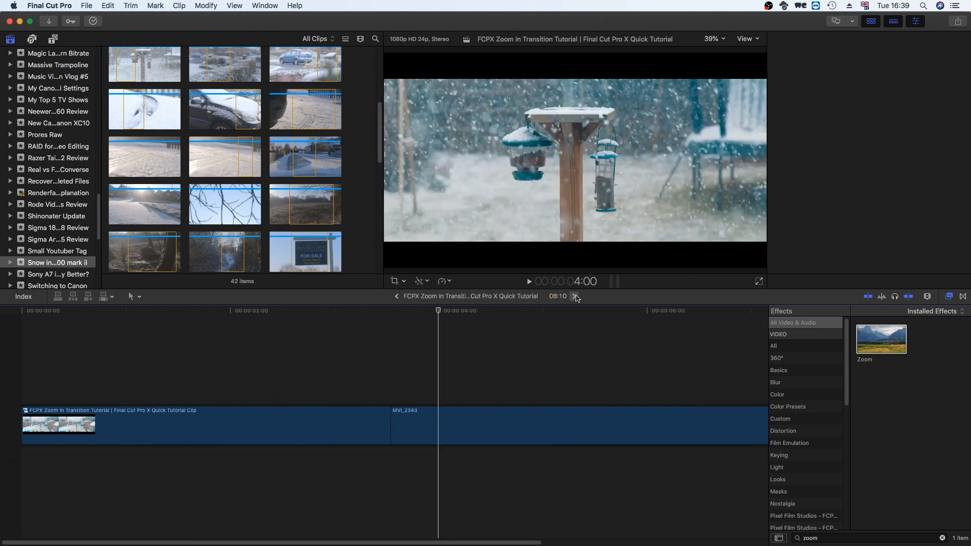
left_click(382, 481)
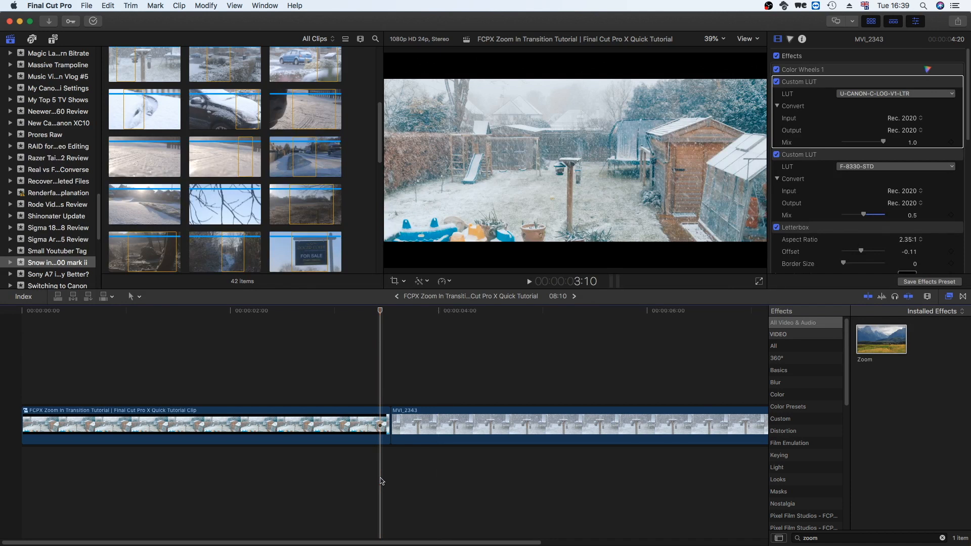
key("super+v")
left_click(383, 482)
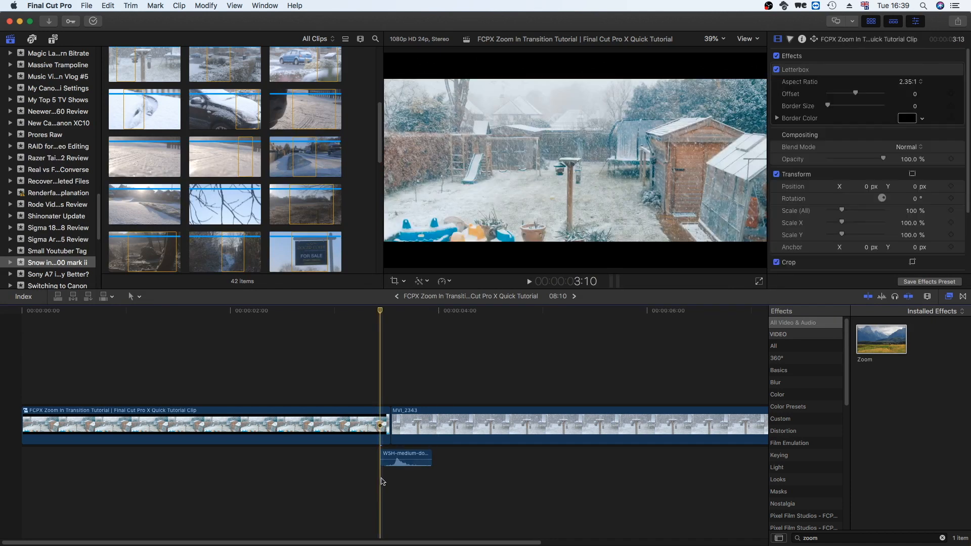
- Slide the whoosh sound about two frames earlier so its waveform peak falls just before the cut to MVI_2343
key("super+equal")
key("super+equal")
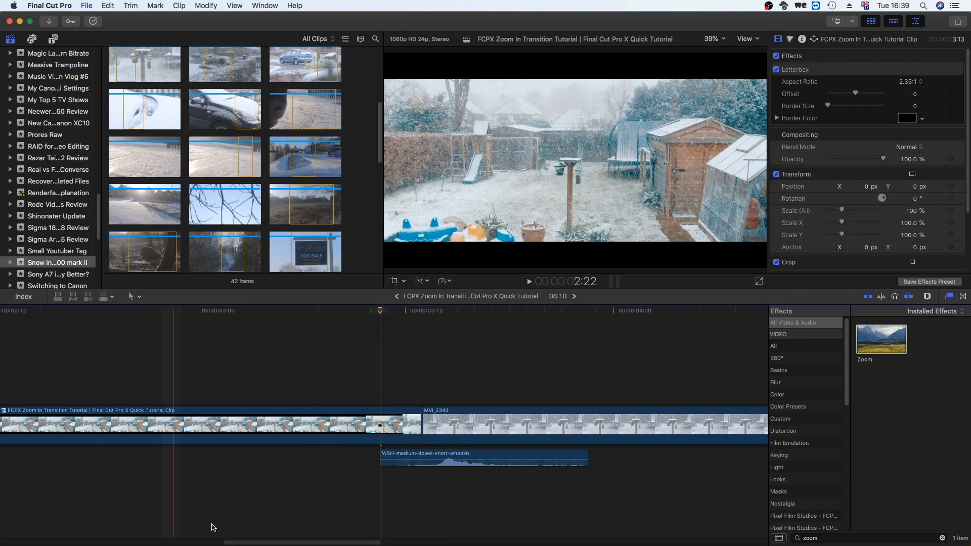
left_click_drag(427, 458, 384, 458)
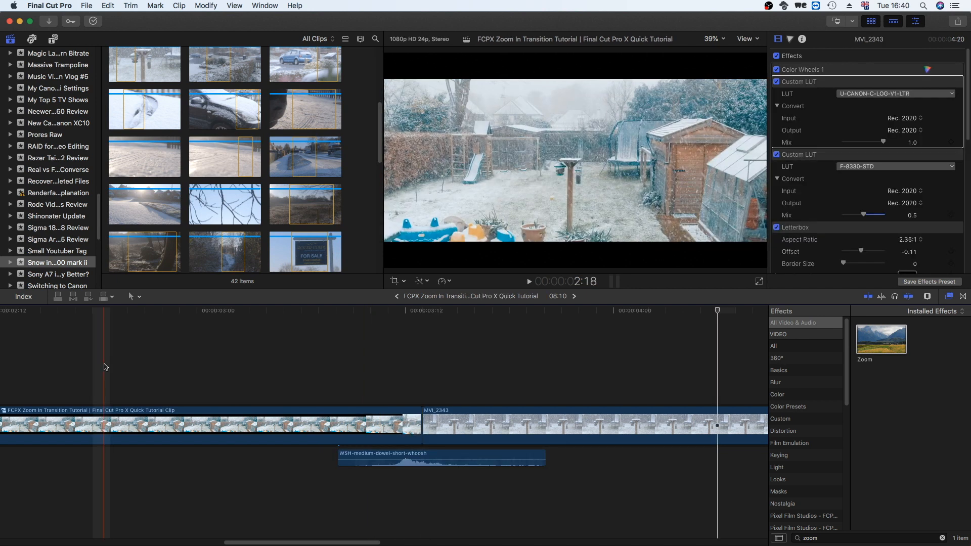
key("super+minus")
key("super+minus")
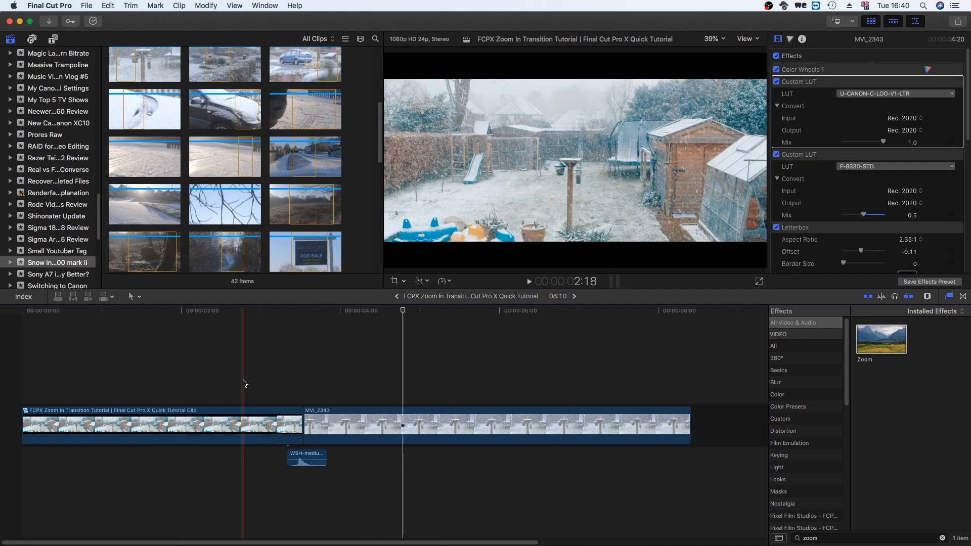